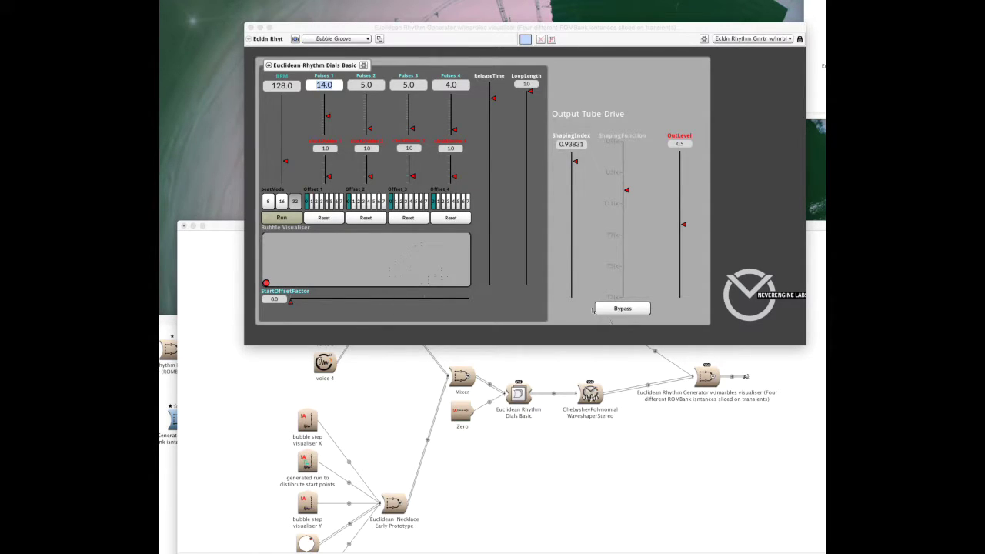
- Bring the signal flow forward and examine the parameters of Voice 1 and the EuclideanForBeatsWithReset module
left_click(534, 368)
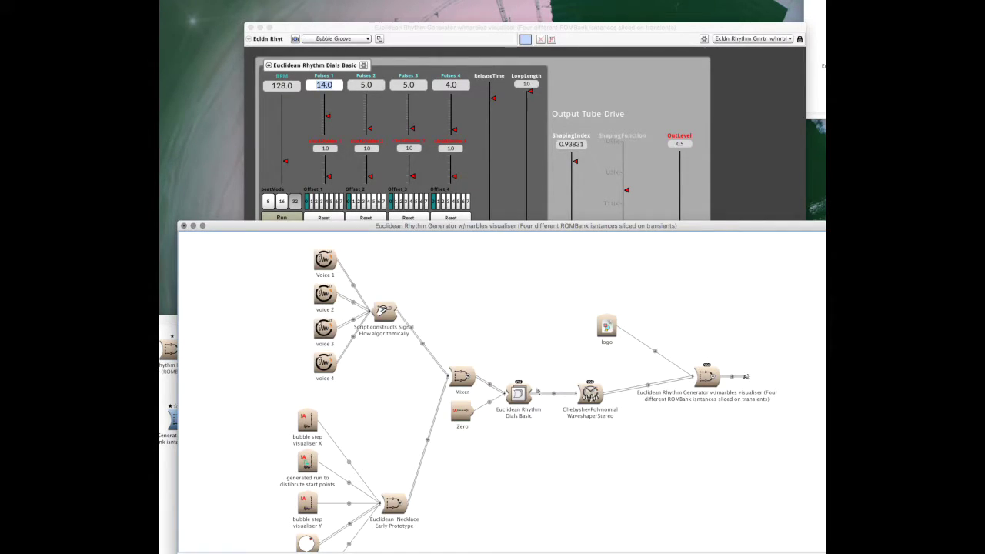
left_click(329, 264)
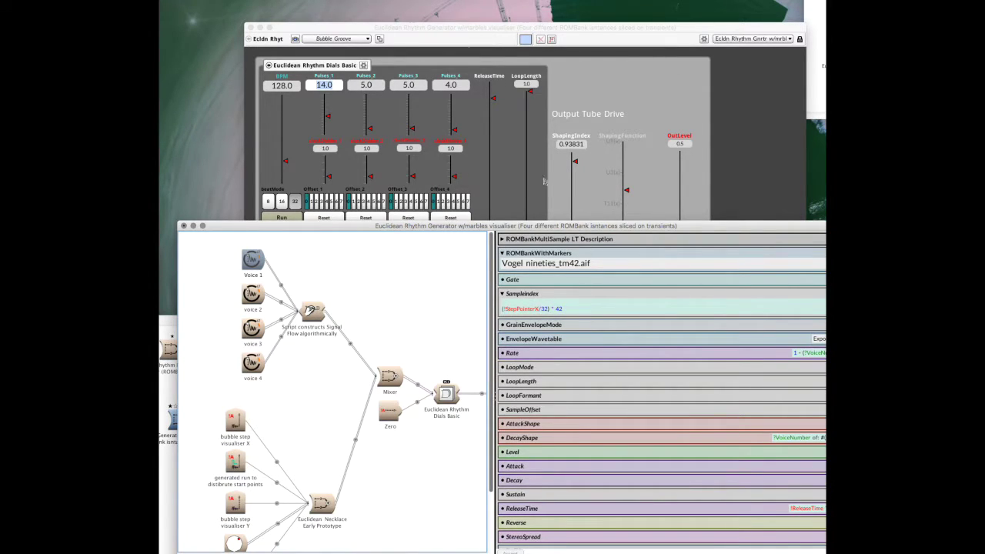
left_click(235, 501)
left_click(235, 543)
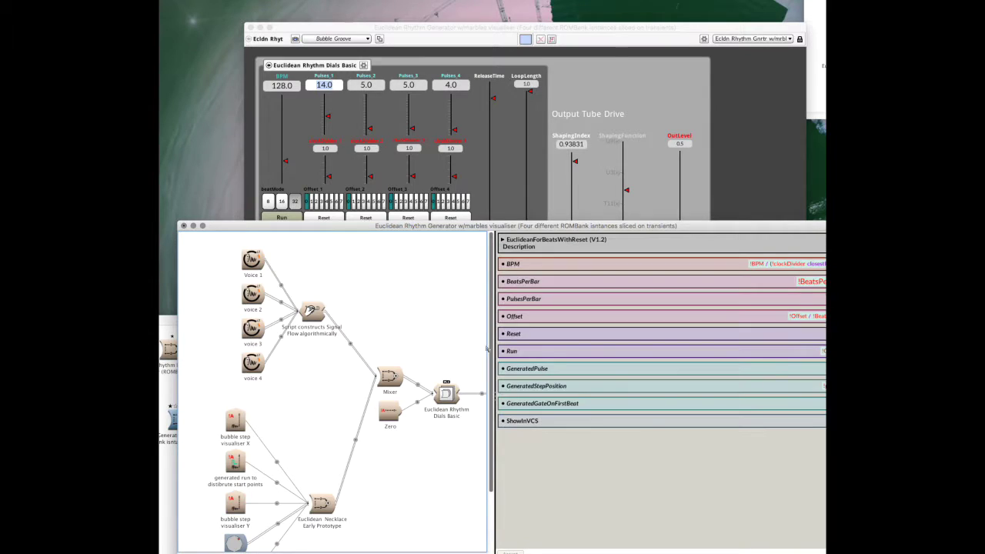
scroll(456, 315, "down", 3)
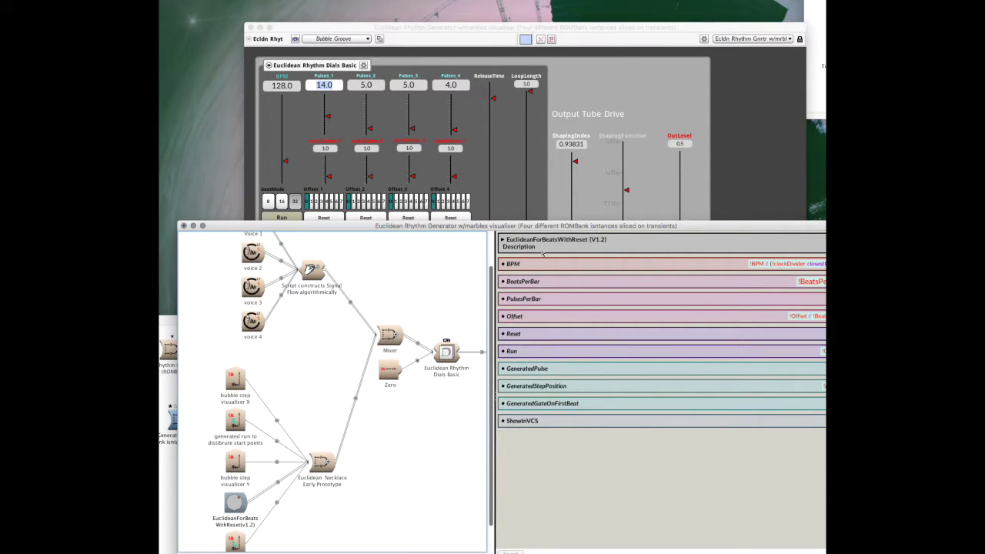
left_click(329, 396)
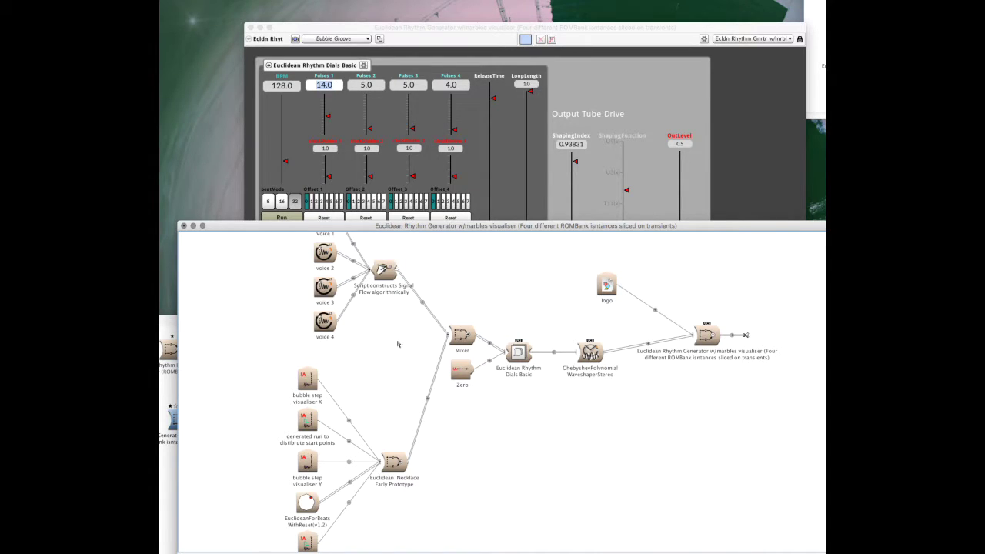
scroll(397, 257, "up", 3)
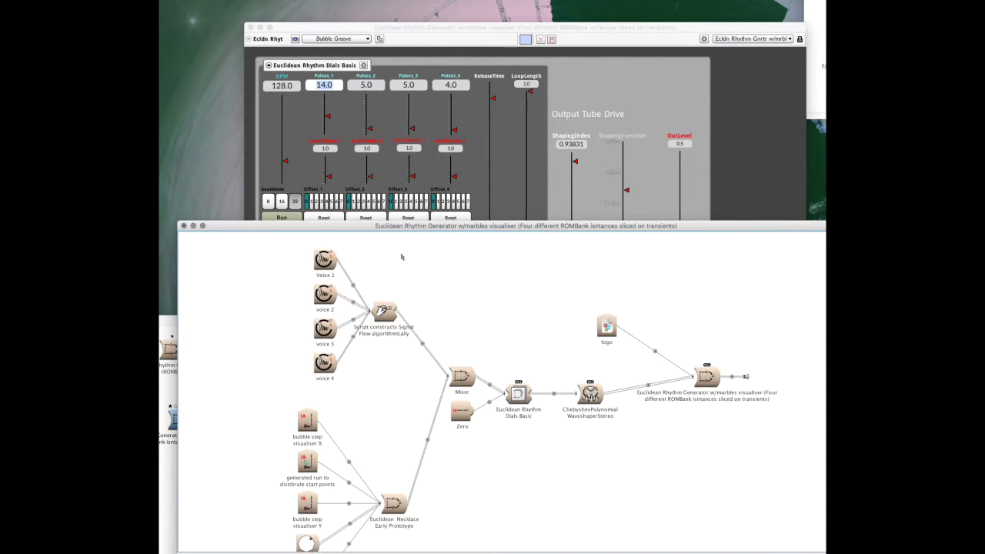
- Compare the ROMBankWithMarkers sample file and SampleIndex expression across voices 1 to 4
double_click(325, 257)
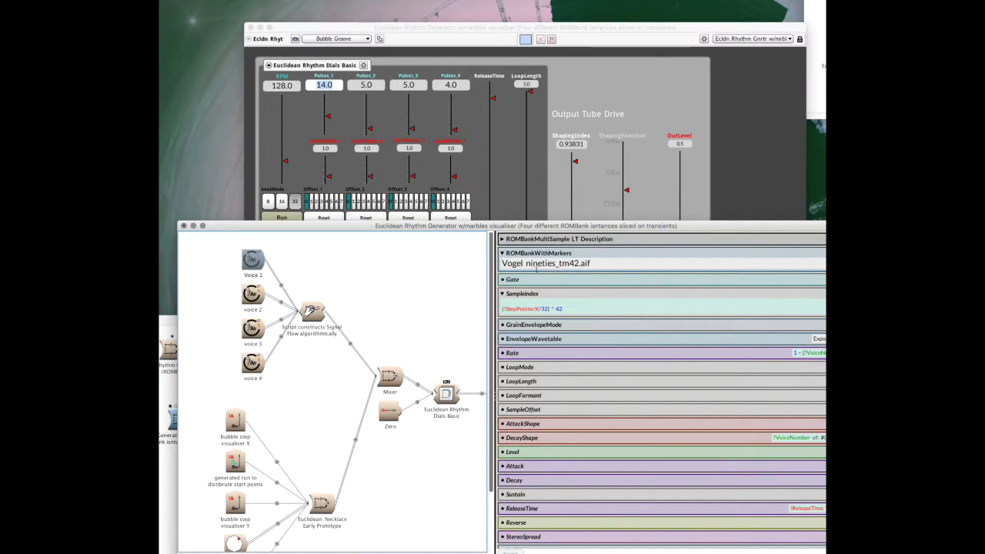
left_click(253, 295)
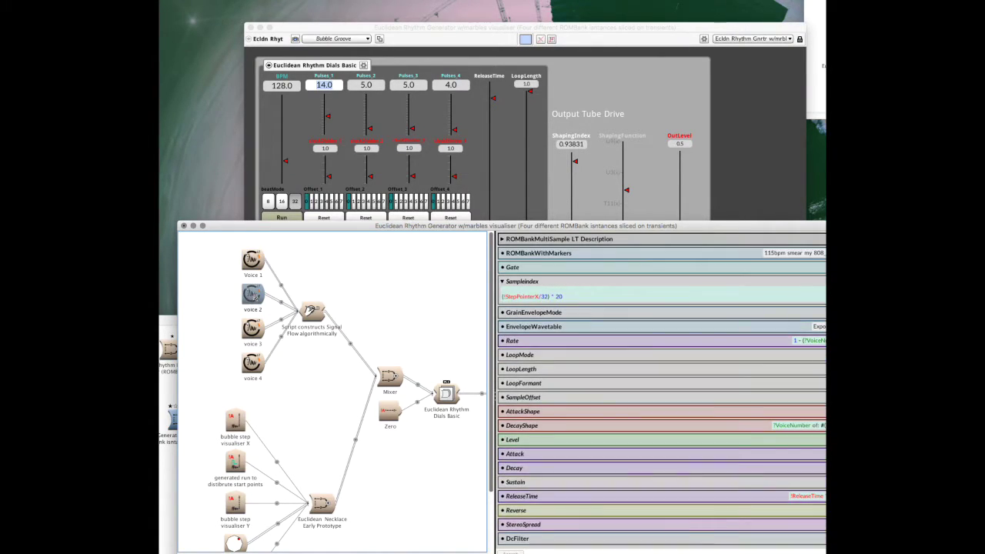
left_click(255, 334)
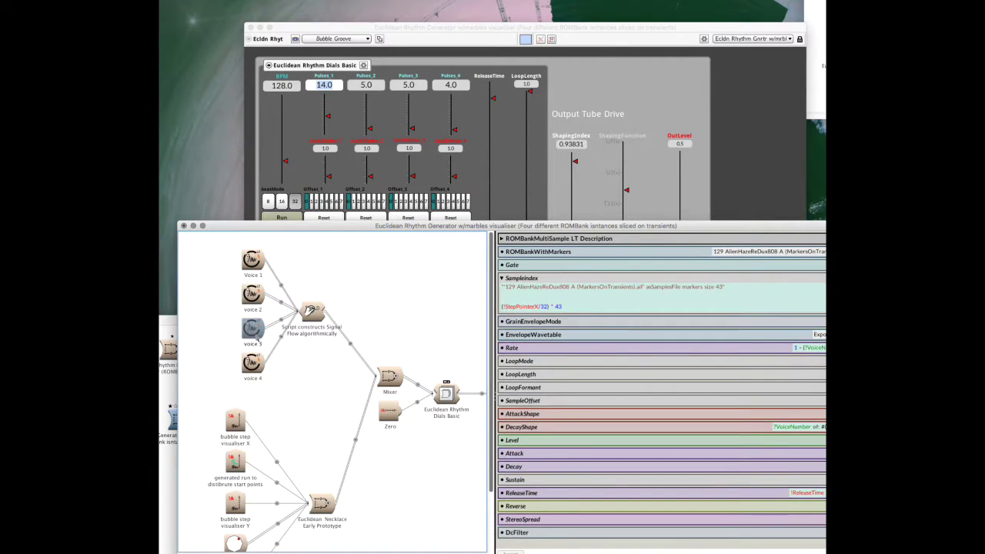
left_click(253, 362)
left_click(254, 259)
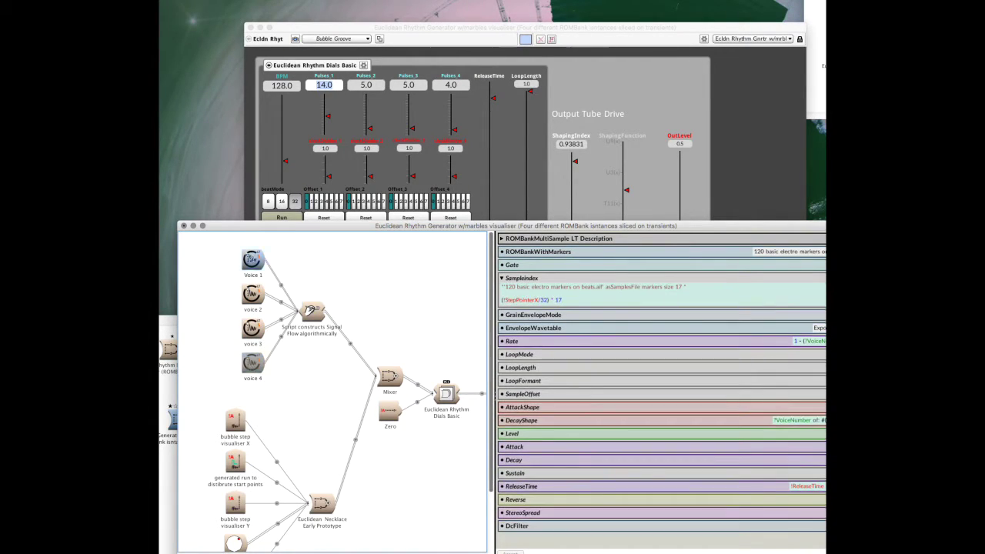
- Examine the script of the Script module that constructs the signal flow algorithmically, then collapse the parameter view
left_click(311, 311)
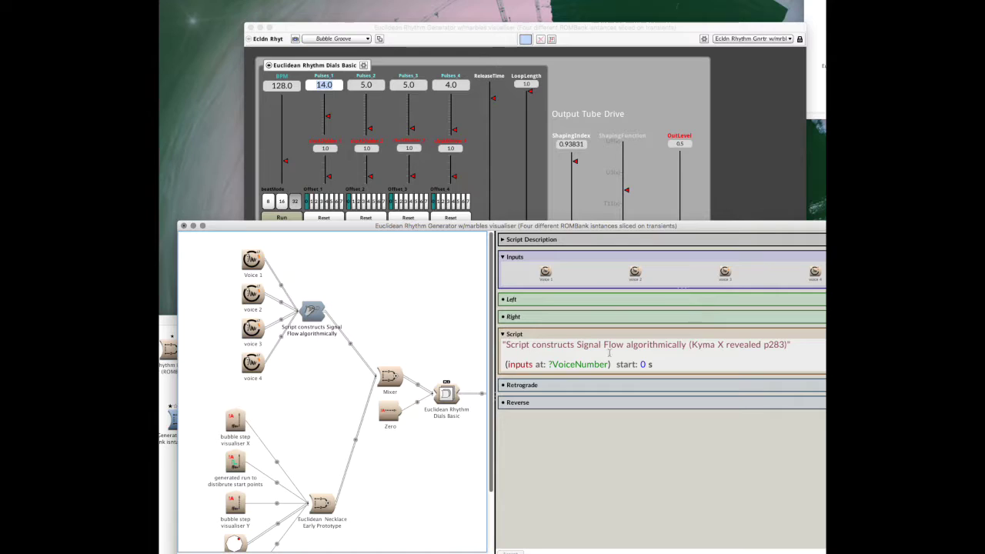
left_click(680, 368)
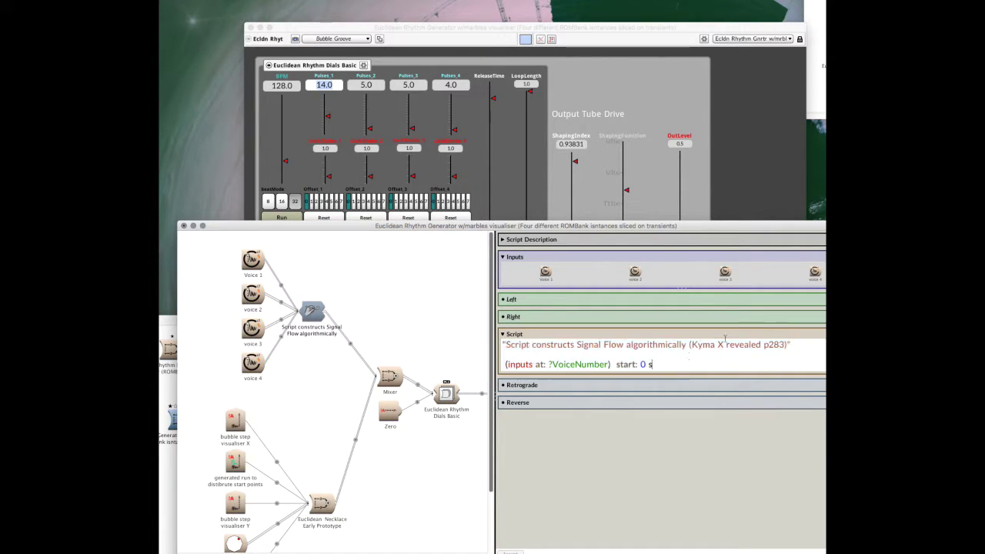
left_click(772, 344)
left_click(284, 259)
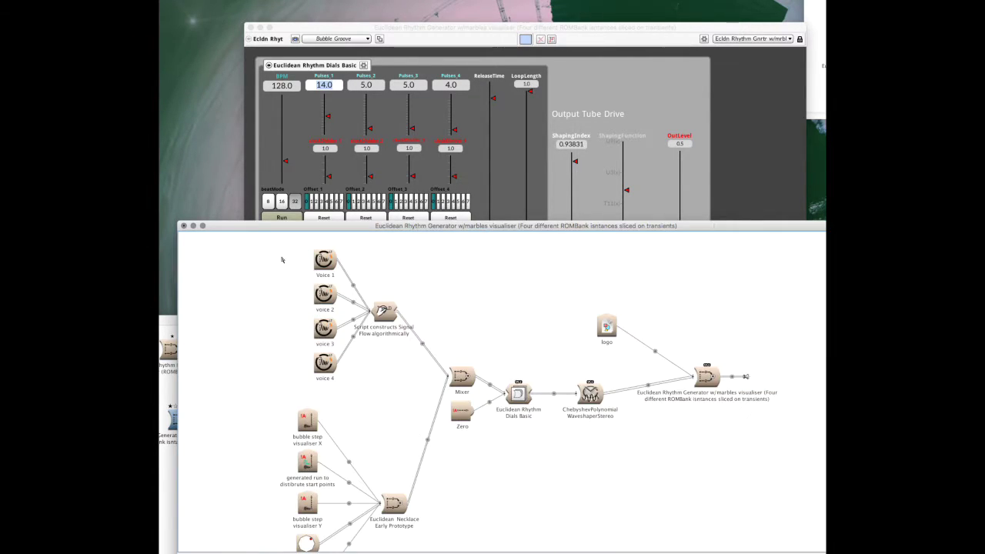
- Review the voices' SampleIndex expressions and reposition the signal flow window to show voice 4's full parameter fields
left_click(323, 260)
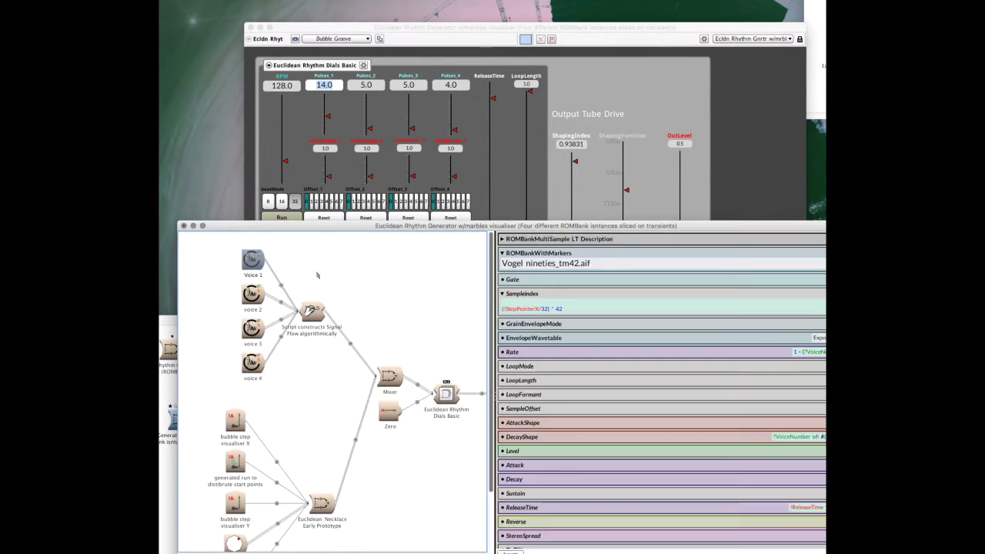
left_click(252, 299)
left_click(254, 330)
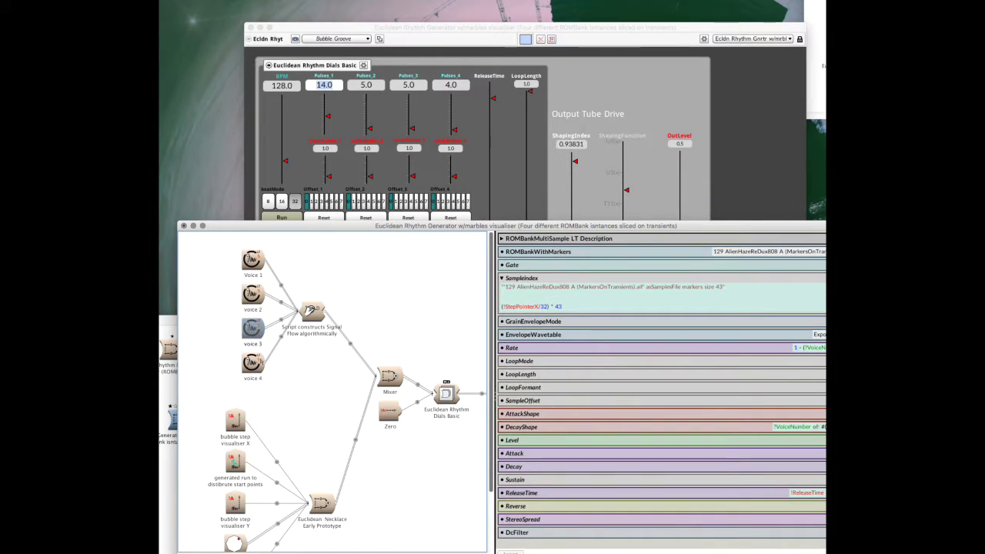
key("Tab")
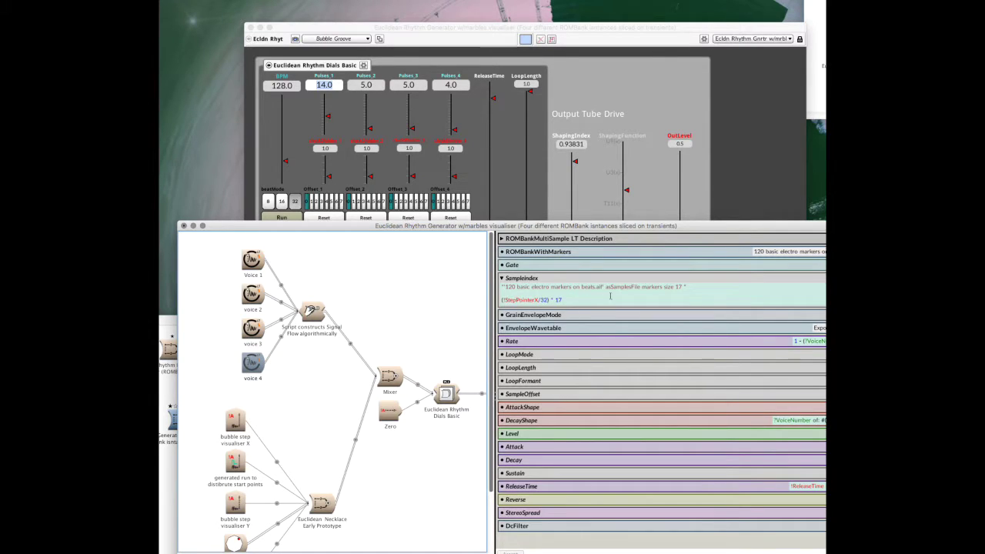
left_click_drag(726, 227, 673, 199)
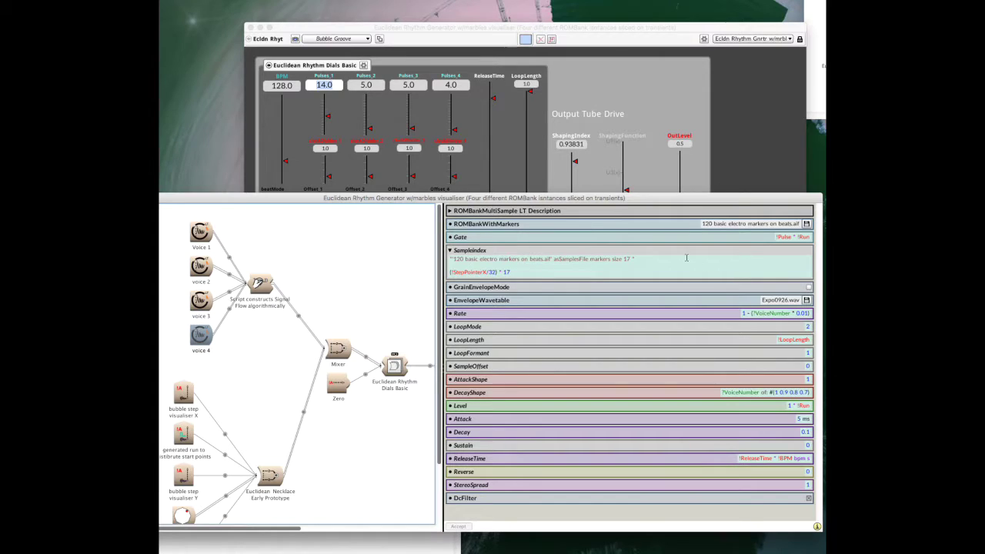
left_click(747, 226)
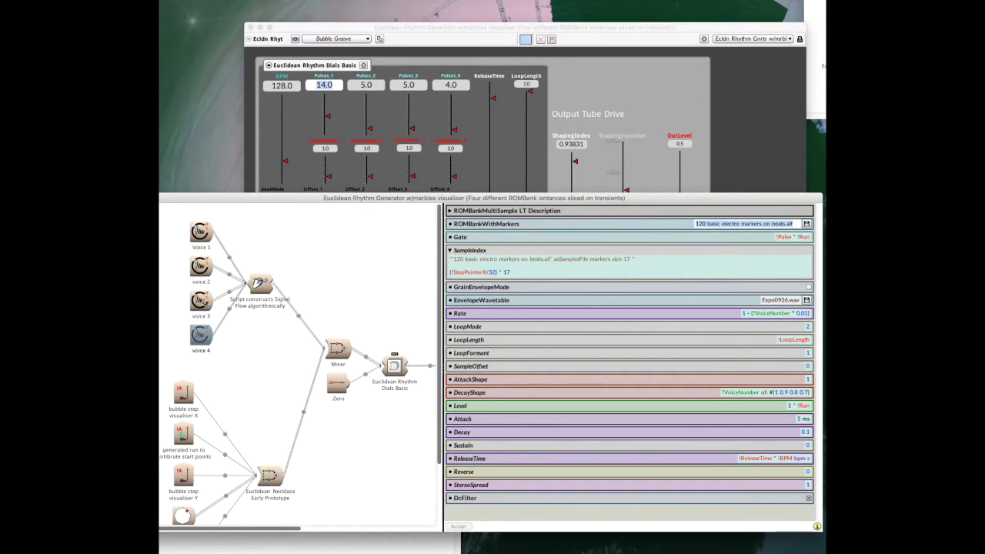
- Open Voice 1's Vogel nineties_tm42.aif in the sample editor, inspect its markers up close, and close the editor
left_click(200, 301)
left_click(200, 266)
left_click(200, 233)
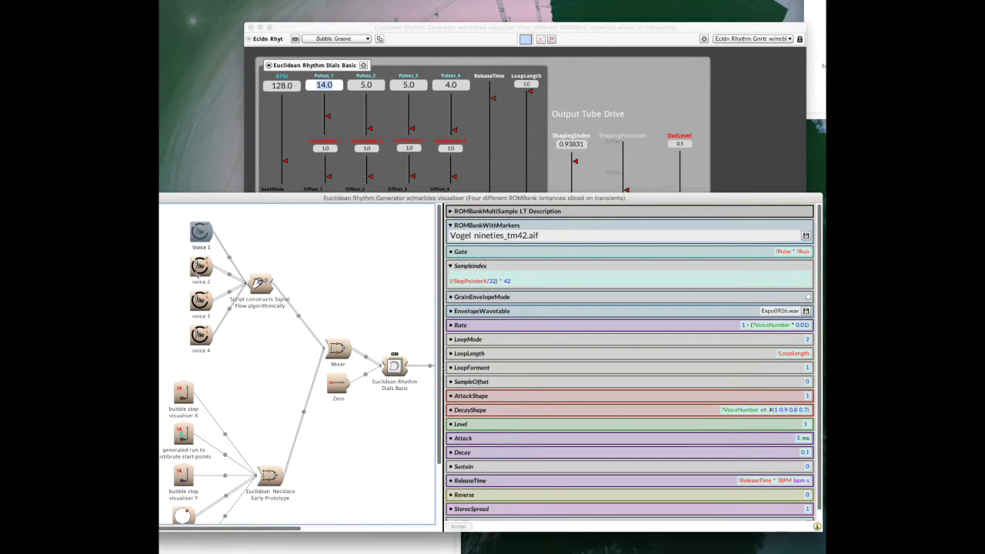
left_click(199, 269)
left_click(200, 233)
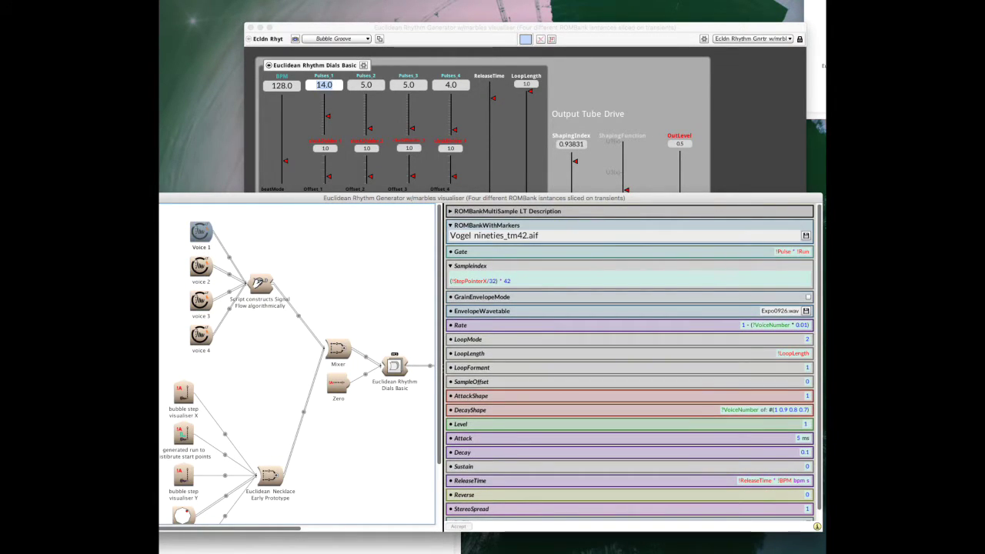
left_click(806, 236)
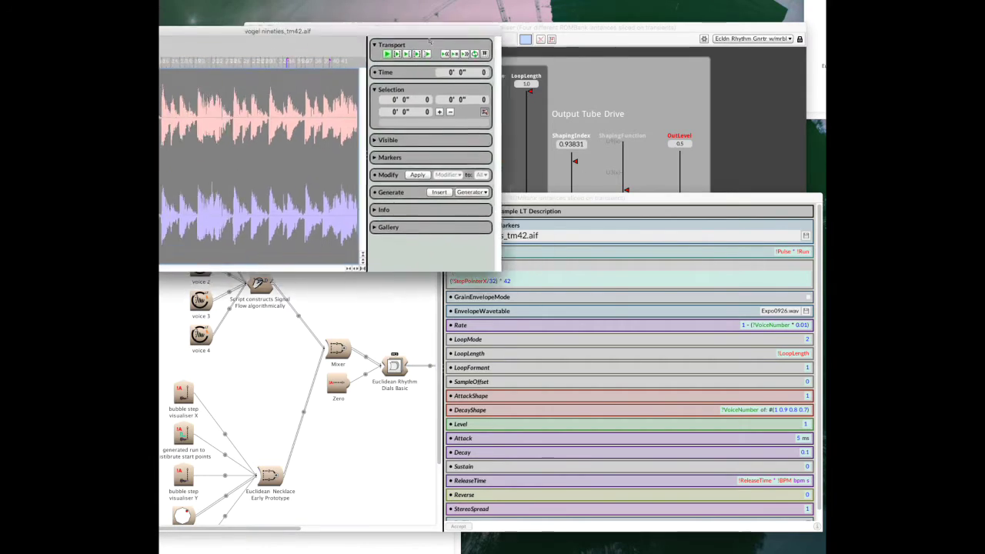
mouse_move(565, 353)
left_mouse_down()
mouse_move(299, 356)
mouse_move(383, 338)
mouse_move(554, 344)
left_mouse_up()
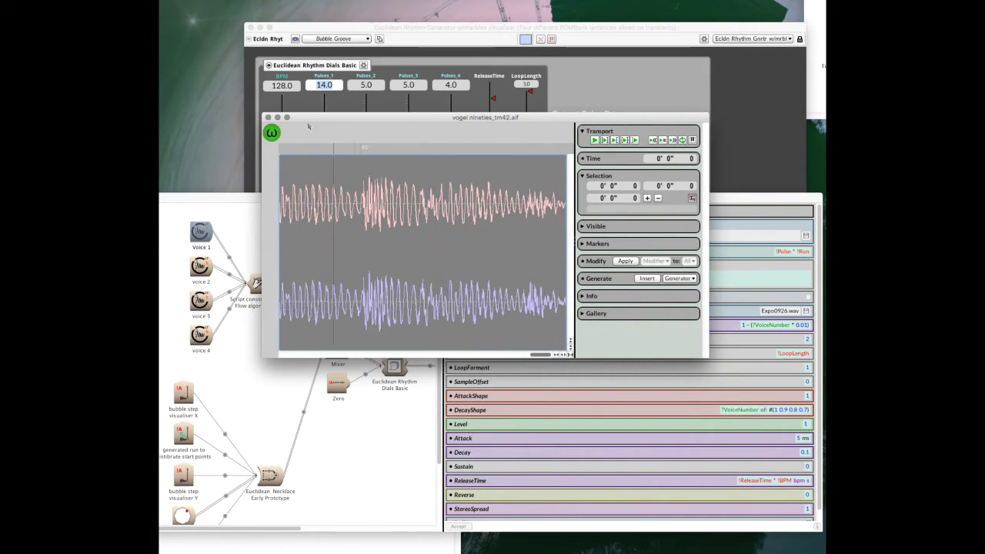
left_click(268, 117)
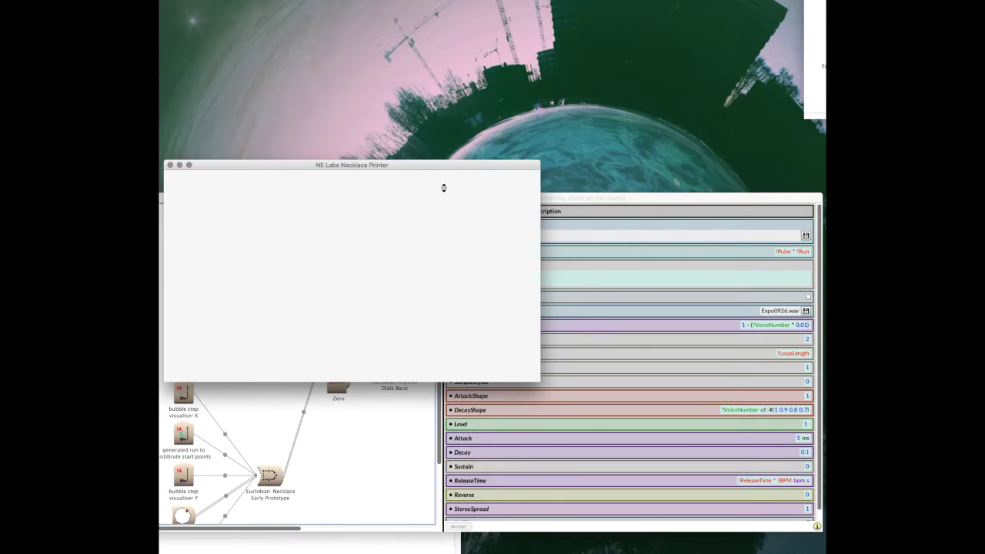
- View the EmbeddedMarkersOnTransients options in the NE Labs Necklace Printer, then quit the tool
left_click_drag(394, 167, 494, 134)
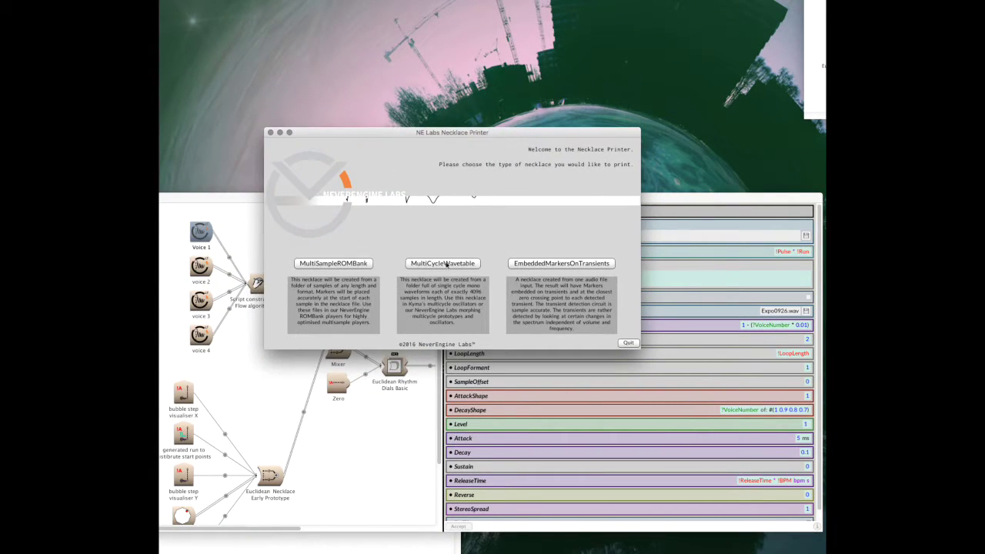
left_click(551, 266)
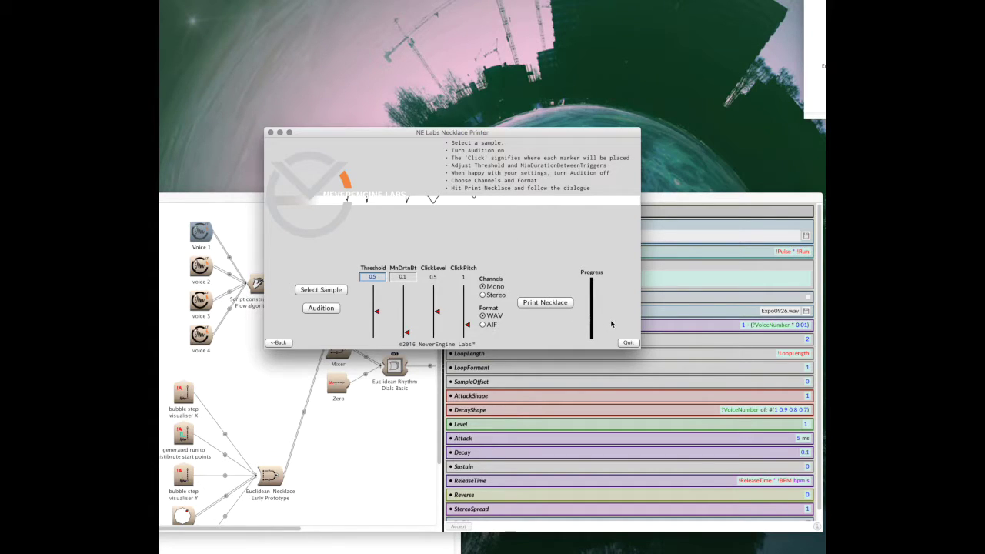
left_click(630, 343)
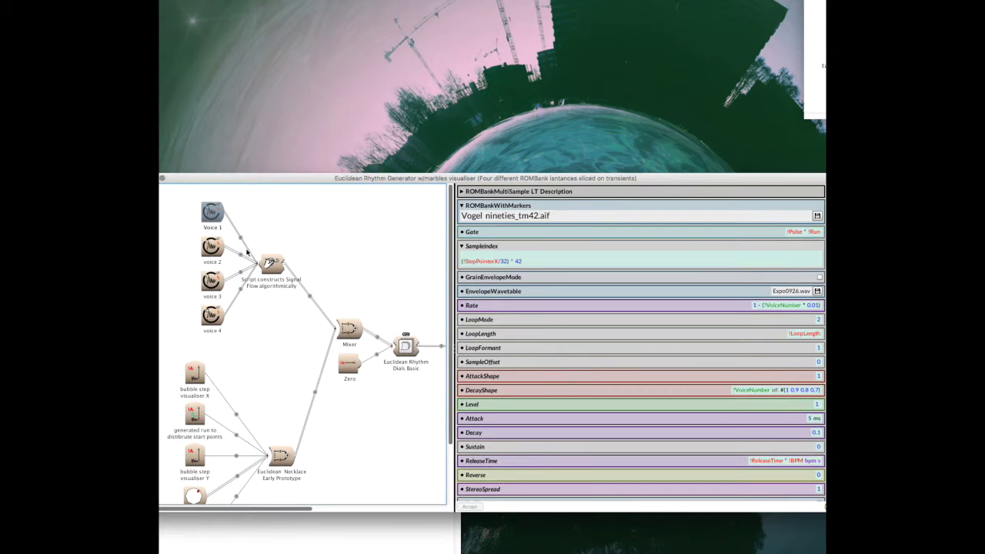
- Open voice 2's 115bpm smear my 808_tm20.wav in the sample editor, play it, and close the editor
left_click(212, 248)
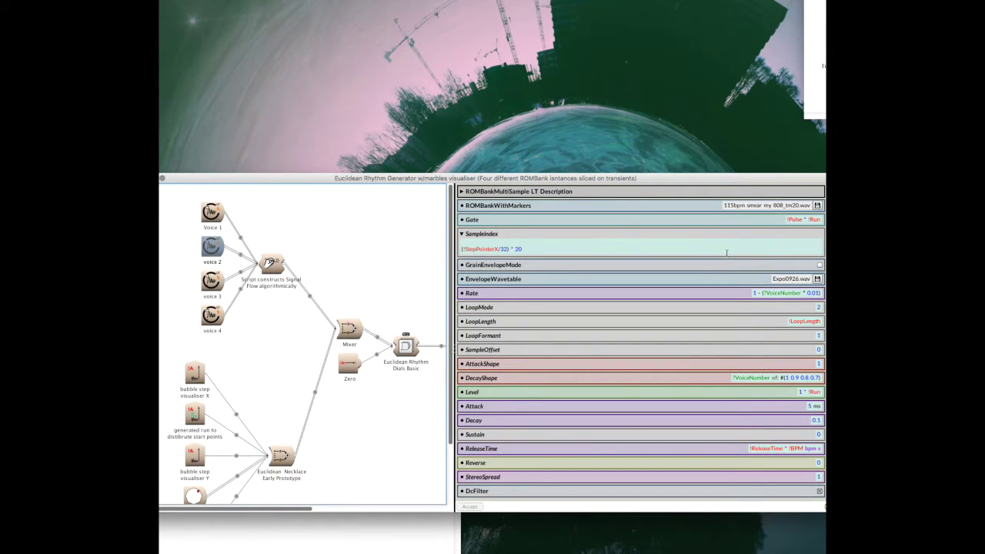
left_click(818, 205)
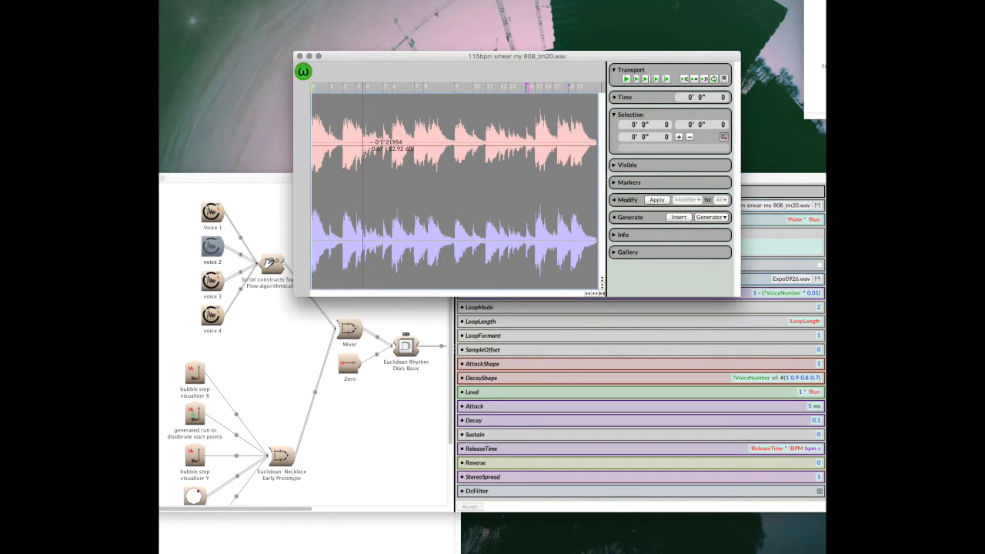
key("space")
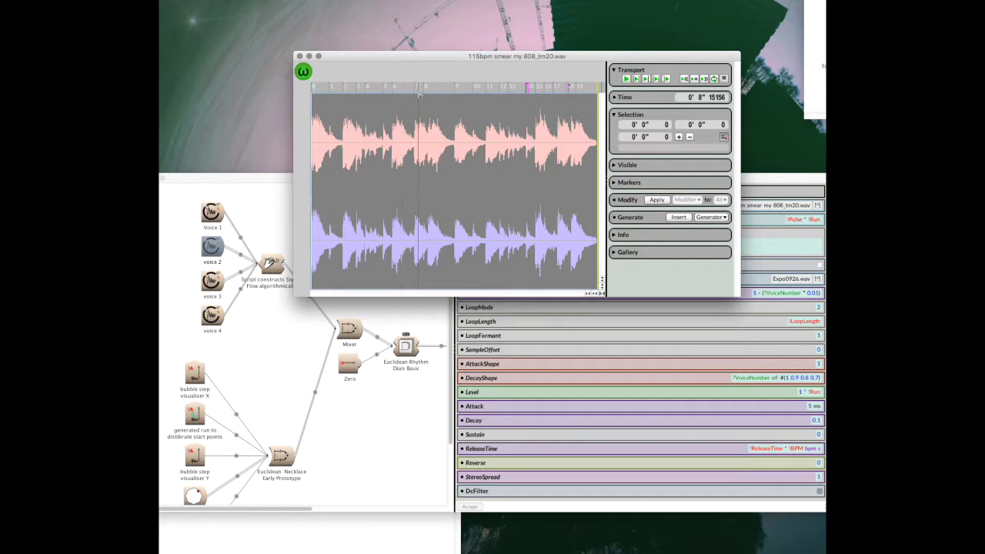
left_click(300, 56)
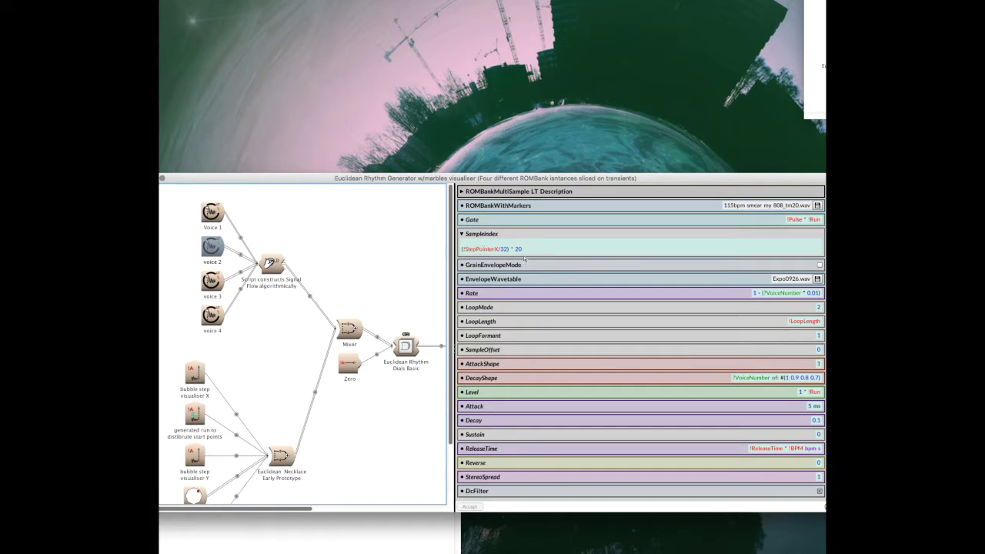
- Enlarge the text of Voice 1's SampleIndex expression
left_click(212, 213)
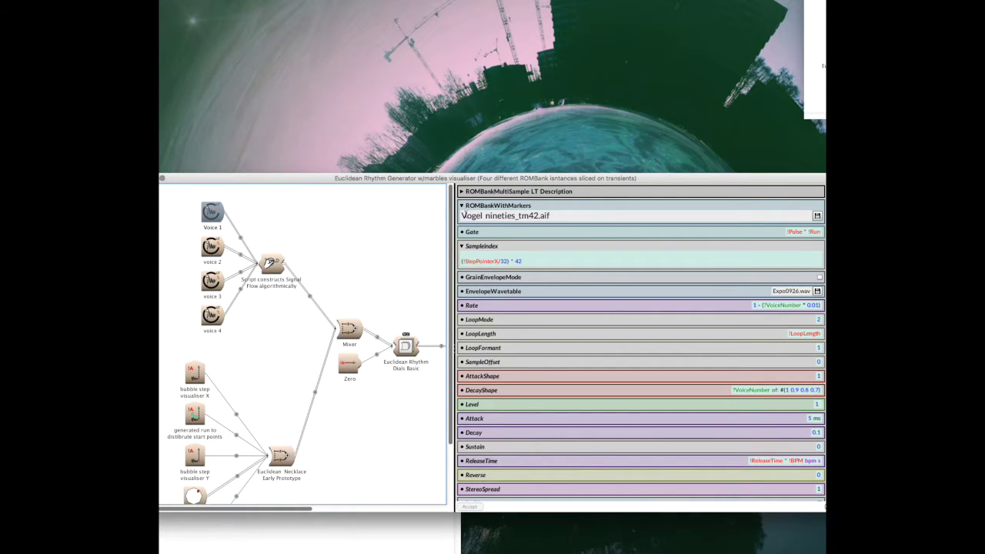
left_click(465, 215)
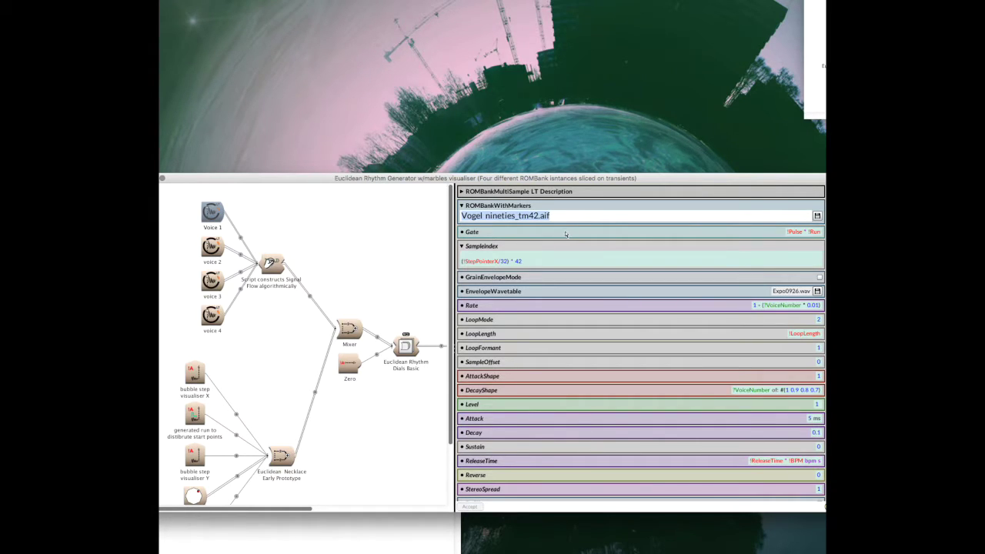
left_click(490, 261)
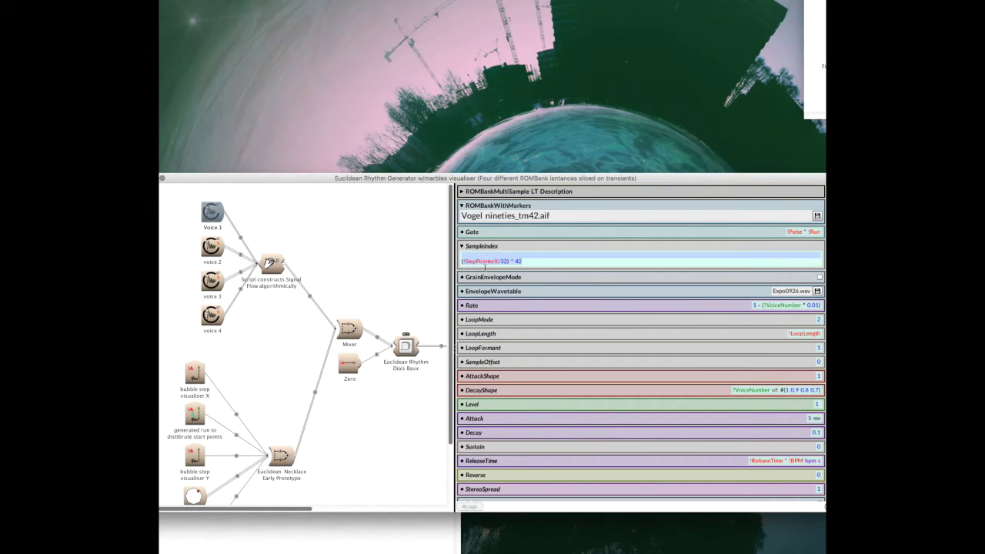
key("super+plus")
key("super+plus")
key("super+plus")
key("super+plus")
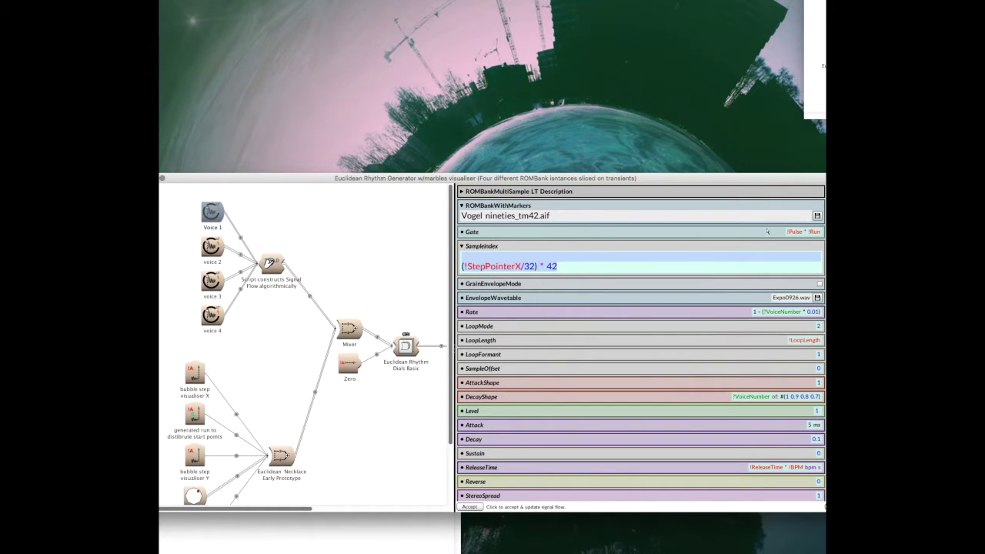
- Open Voice 1's Vogel nineties_tm42.aif in the sample editor to view its markers again, and close the editor
left_click(818, 216)
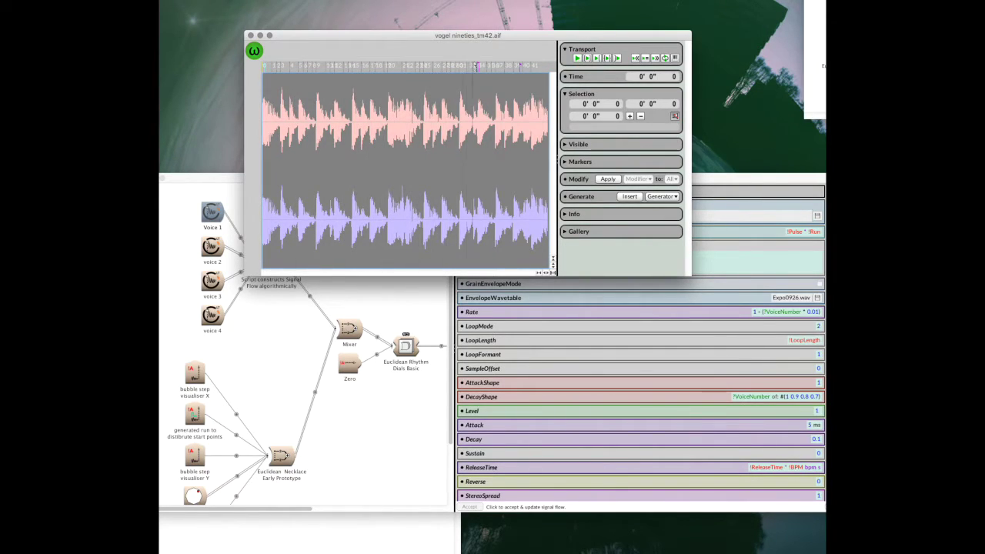
left_click(250, 35)
left_click(337, 211)
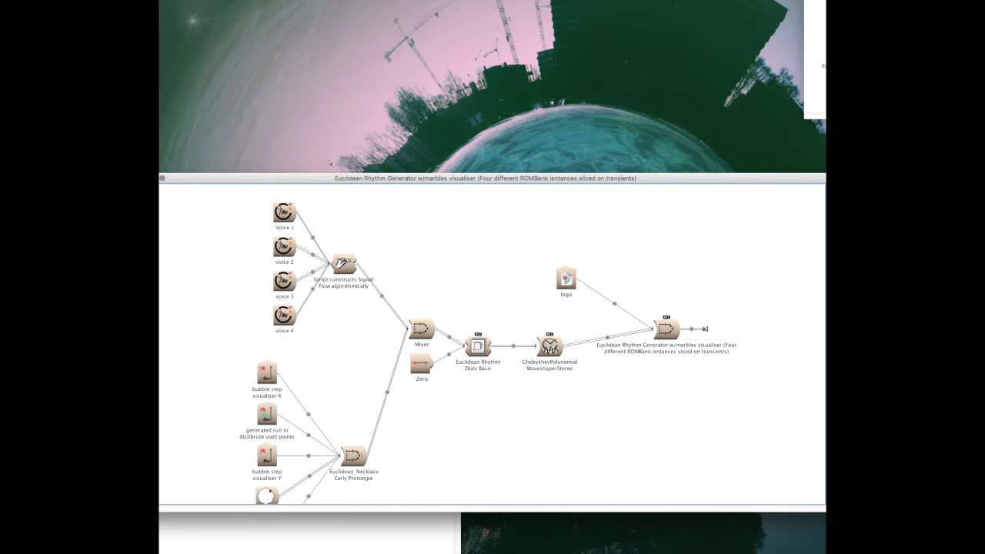
- Compare the sample files and SampleIndex expressions of voice 2, voice 3 and Voice 1, and close the parameter view
left_click(283, 214)
left_click(214, 256)
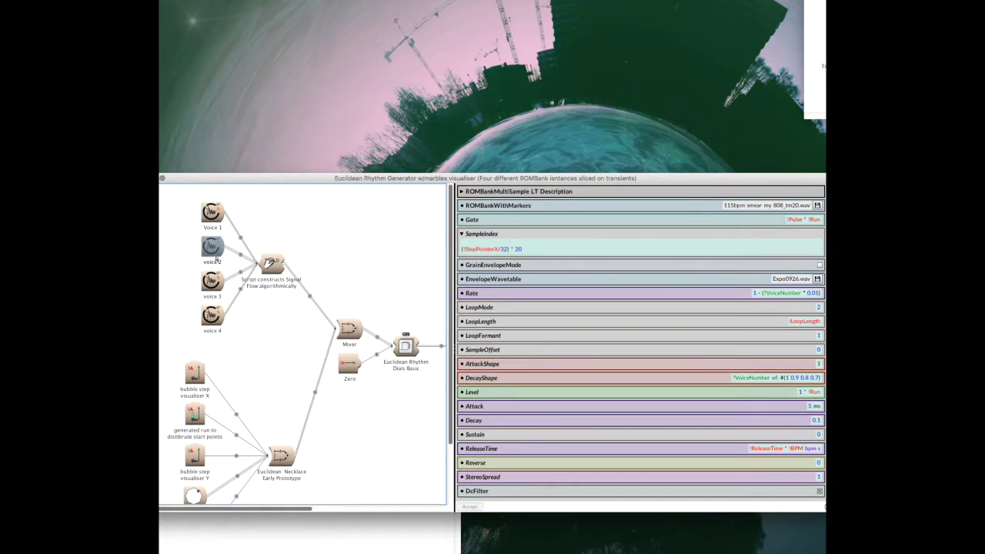
left_click(217, 283)
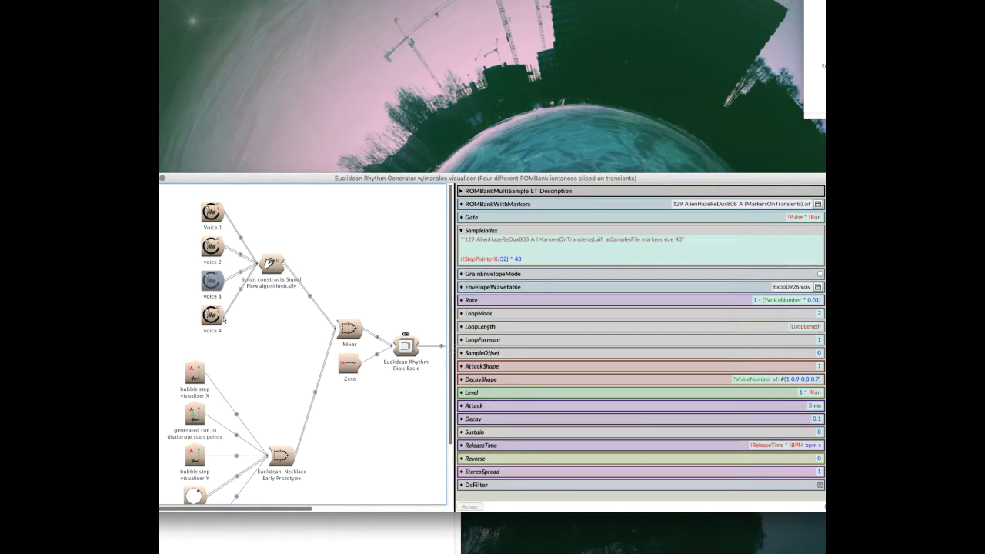
left_click(212, 213)
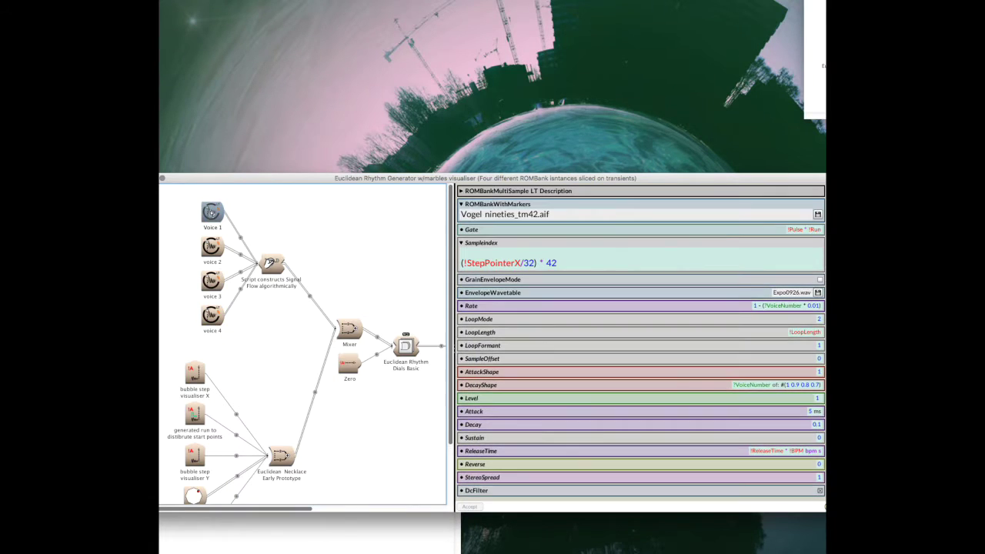
left_click(266, 216)
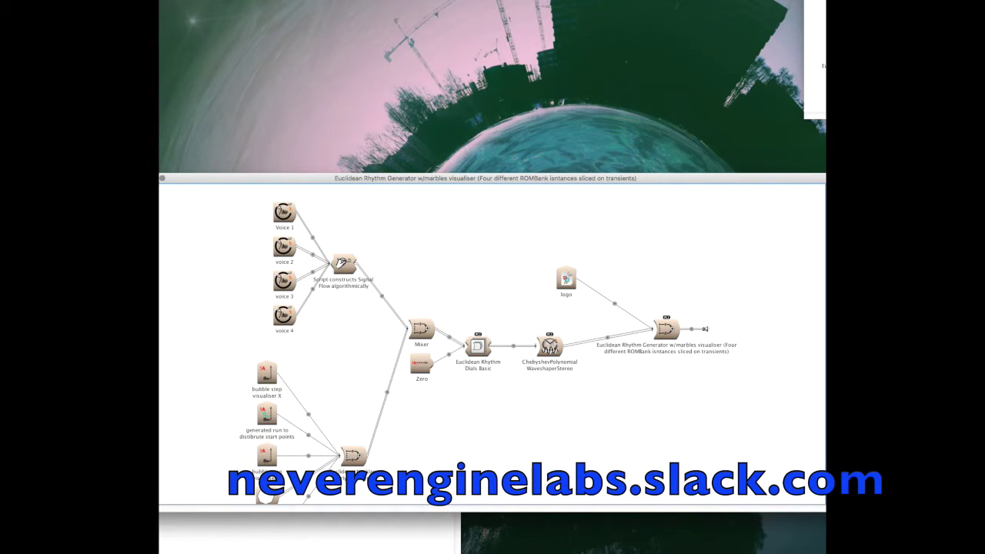
- Examine the Value expressions of bubble step visualiser X, the generated run for distributing start points, and bubble step visualiser Y
left_click(268, 377)
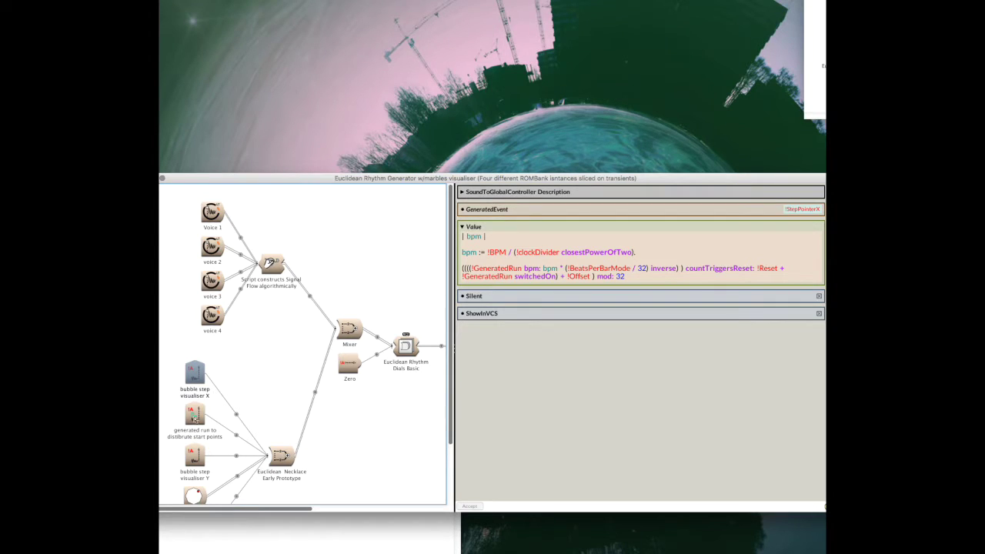
left_click(194, 416)
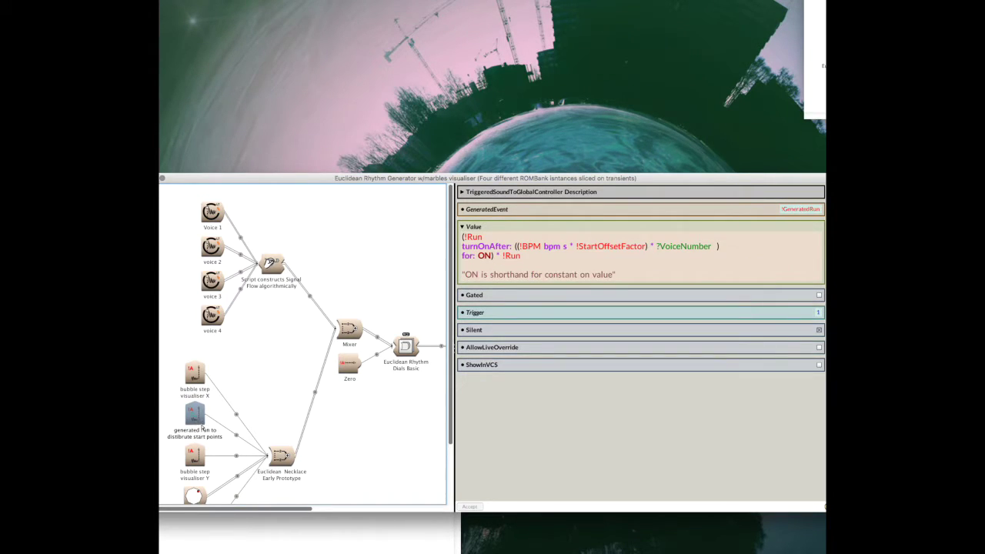
left_click(195, 458)
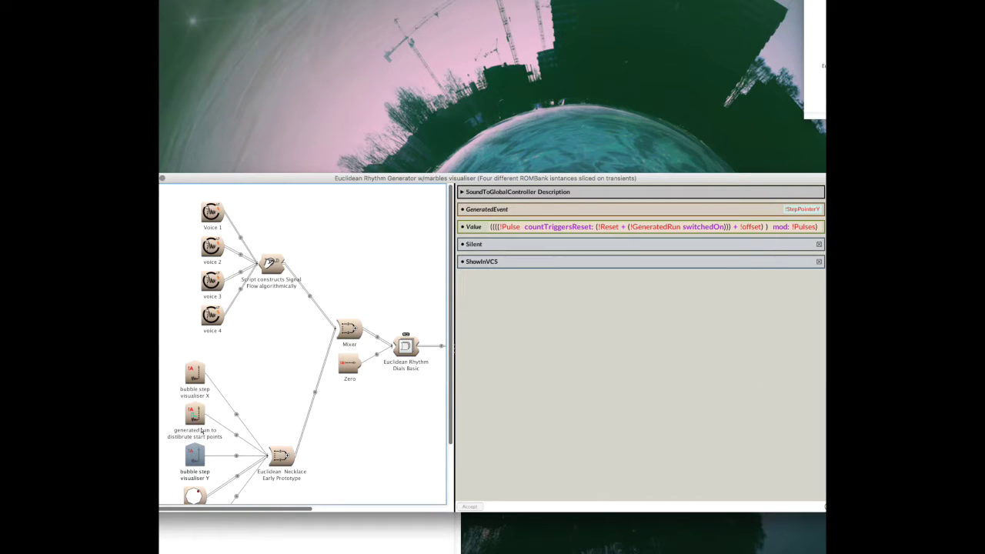
mouse_move(217, 418)
left_click(288, 343)
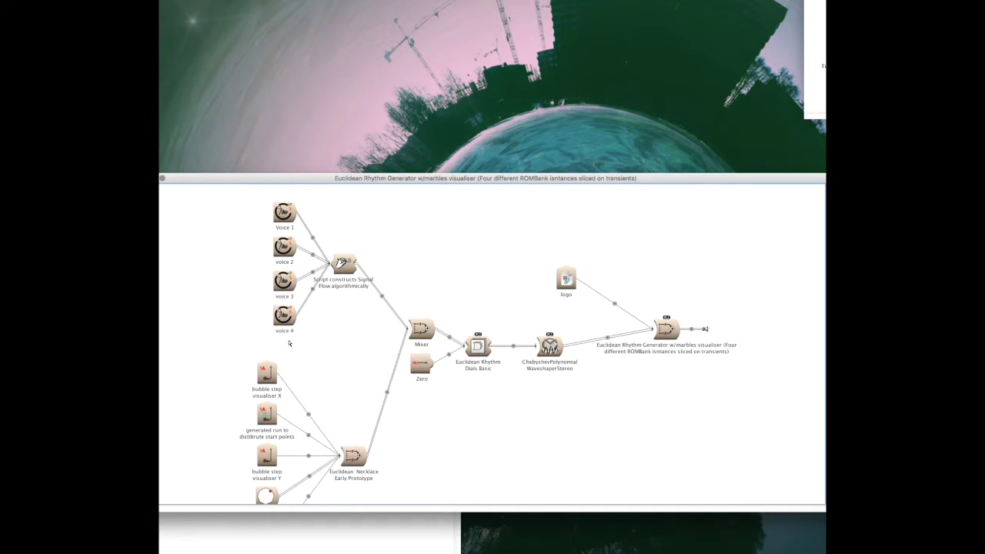
- Move the signal-flow window higher, show and reposition the Virtual Control Surface, and return to the signal flow
left_click_drag(390, 181, 404, 114)
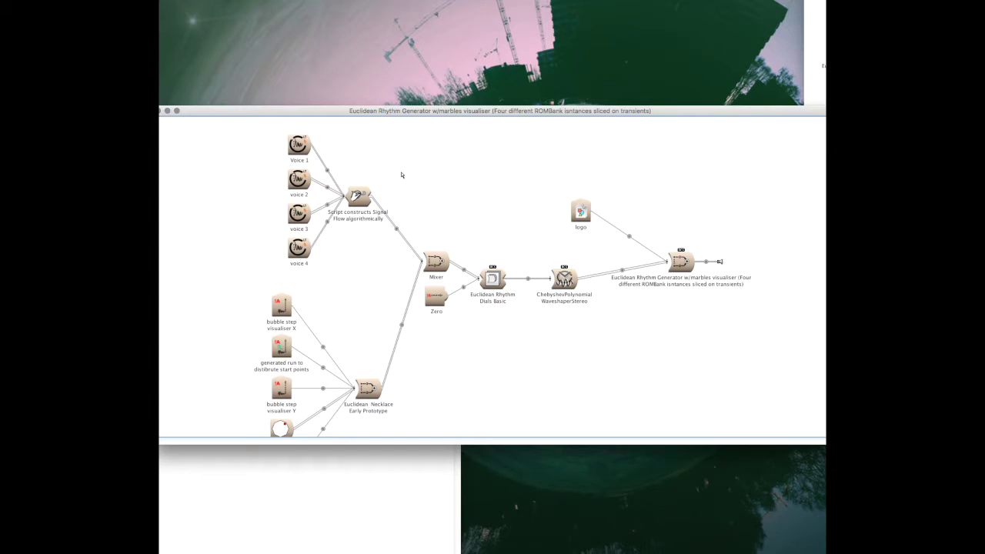
key("space")
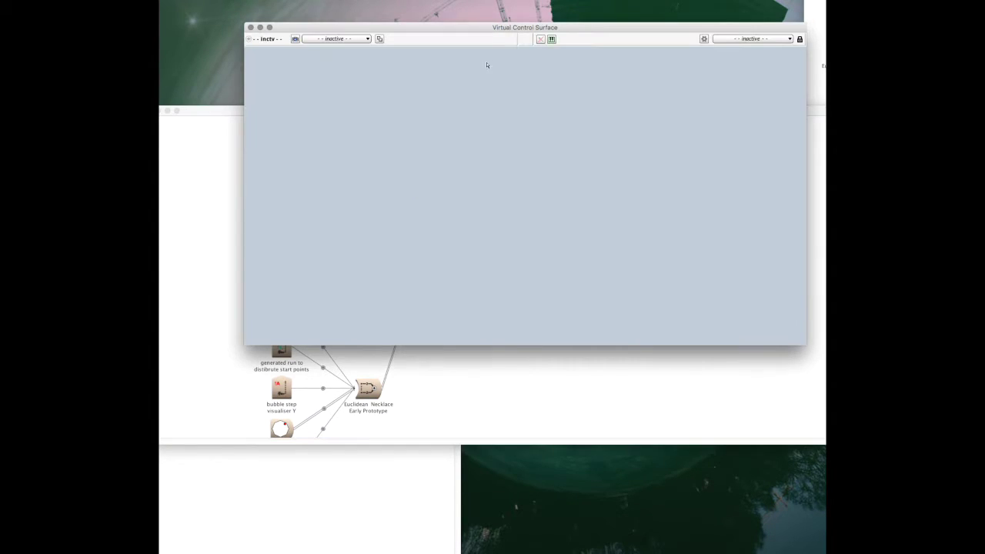
left_click_drag(495, 28, 473, 61)
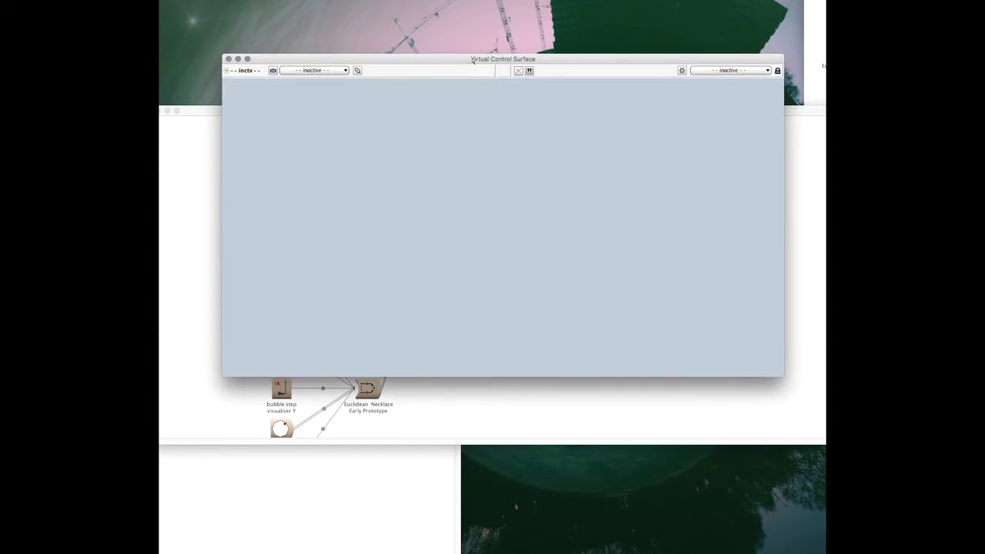
left_click(197, 180)
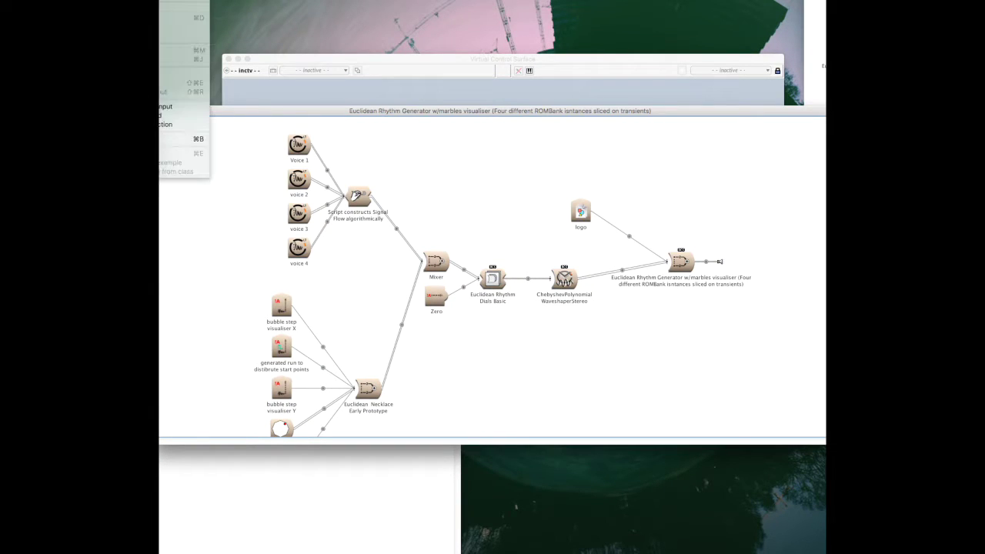